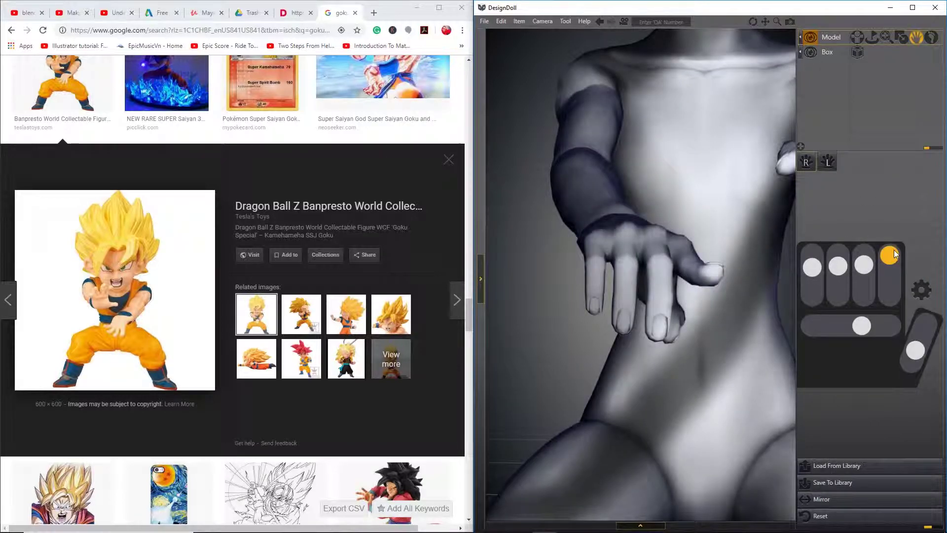
# Step: Bend the doll's fingers together and tilt its wrist
pyautogui.moveTo(896, 253)
pyautogui.mouseDown()
pyautogui.moveTo(838, 256)
pyautogui.moveTo(863, 255)
pyautogui.moveTo(819, 266)
pyautogui.mouseUp()
pyautogui.moveTo(862, 326); pyautogui.dragTo(811, 325)
pyautogui.moveTo(915, 350); pyautogui.dragTo(924, 328)
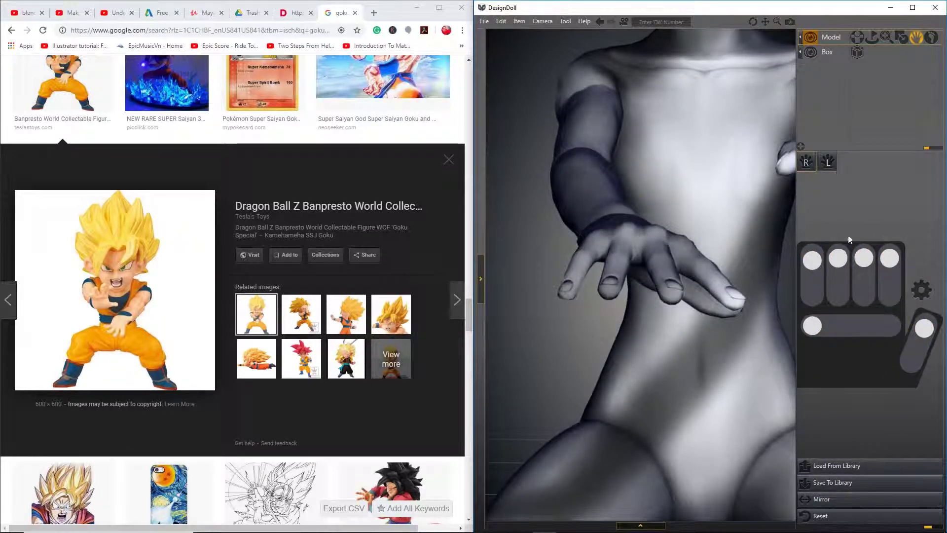
# Step: Switch to posing the whole doll and raise its left hand higher, viewed from the side
pyautogui.click(741, 244)
pyautogui.moveTo(741, 245)
pyautogui.mouseDown(button='right')
pyautogui.moveTo(641, 276)
pyautogui.moveTo(694, 253)
pyautogui.moveTo(653, 273)
pyautogui.moveTo(659, 165)
pyautogui.moveTo(601, 234)
pyautogui.moveTo(628, 279)
pyautogui.moveTo(651, 274)
pyautogui.moveTo(618, 284)
pyautogui.moveTo(722, 303)
pyautogui.moveTo(733, 317)
pyautogui.moveTo(716, 267)
pyautogui.mouseUp(button='right')
pyautogui.moveTo(716, 267)
pyautogui.mouseDown()
pyautogui.moveTo(724, 292)
pyautogui.moveTo(710, 251)
pyautogui.moveTo(718, 274)
pyautogui.moveTo(731, 268)
pyautogui.mouseUp()
# Step: Zoom in on the left hand, spread and straighten the fingers, and move the thumb outward
pyautogui.click(833, 310)
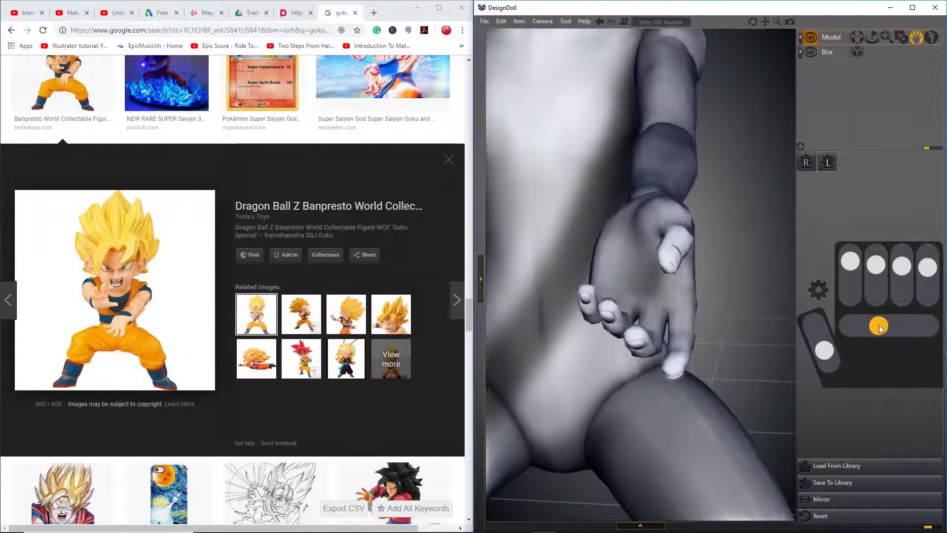
pyautogui.moveTo(888, 327); pyautogui.dragTo(927, 326)
pyautogui.moveTo(824, 351); pyautogui.dragTo(814, 323)
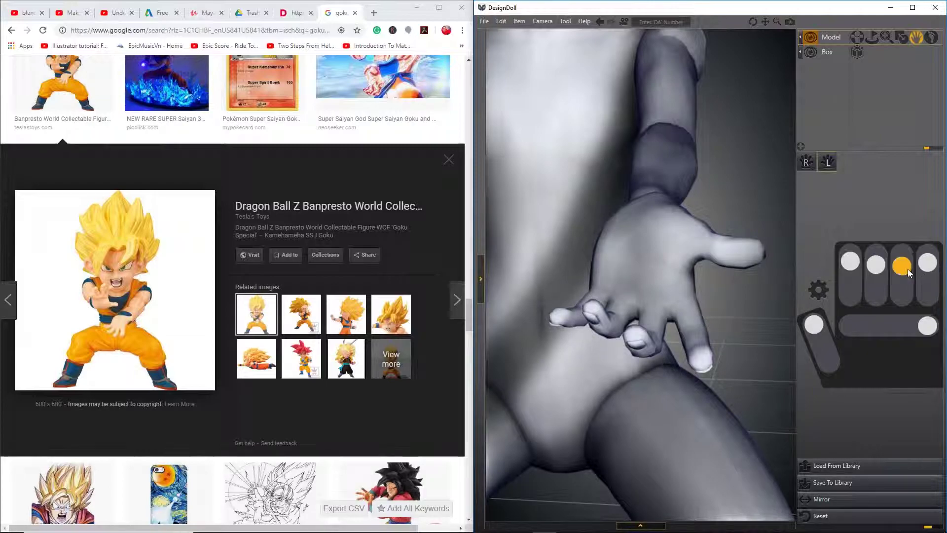
pyautogui.moveTo(907, 269)
pyautogui.mouseDown()
pyautogui.moveTo(924, 263)
pyautogui.moveTo(894, 280)
pyautogui.moveTo(857, 267)
pyautogui.moveTo(926, 263)
pyautogui.moveTo(891, 268)
pyautogui.mouseUp()
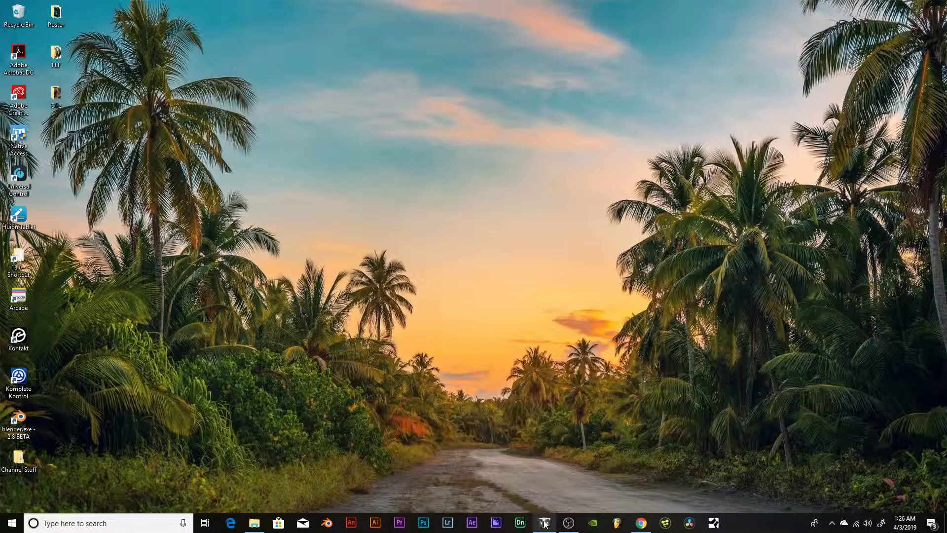
pyautogui.moveTo(544, 523)
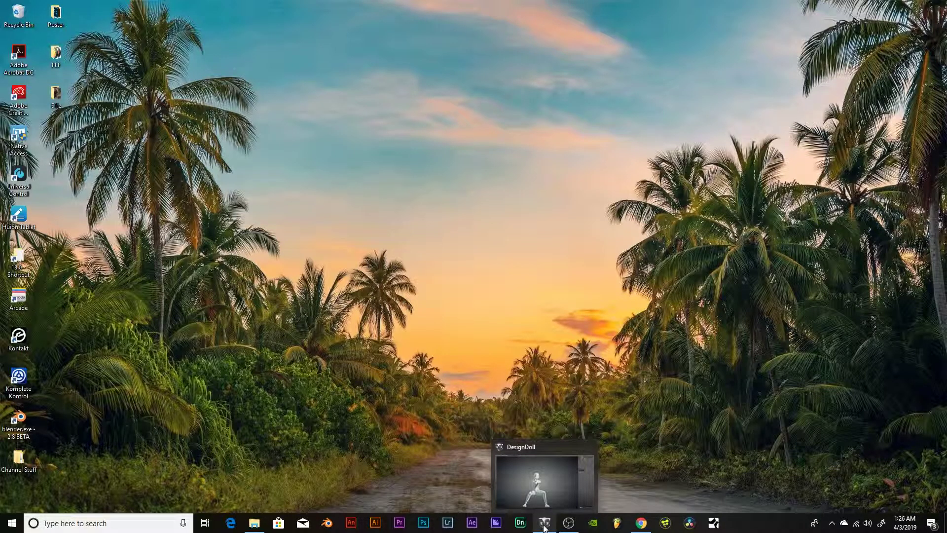
pyautogui.click(544, 523)
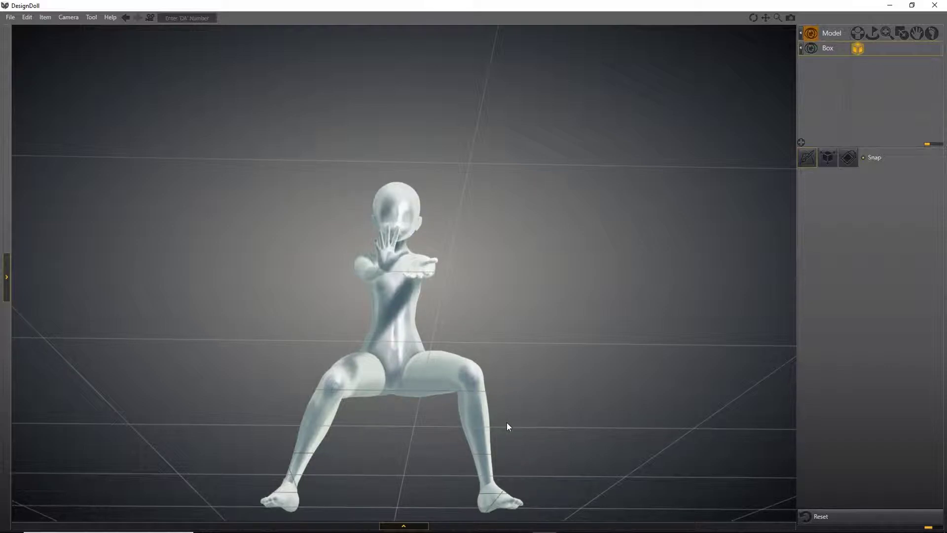
# Step: Orbit the camera around the crouching doll to a side view with its arms reaching right
pyautogui.press('w')
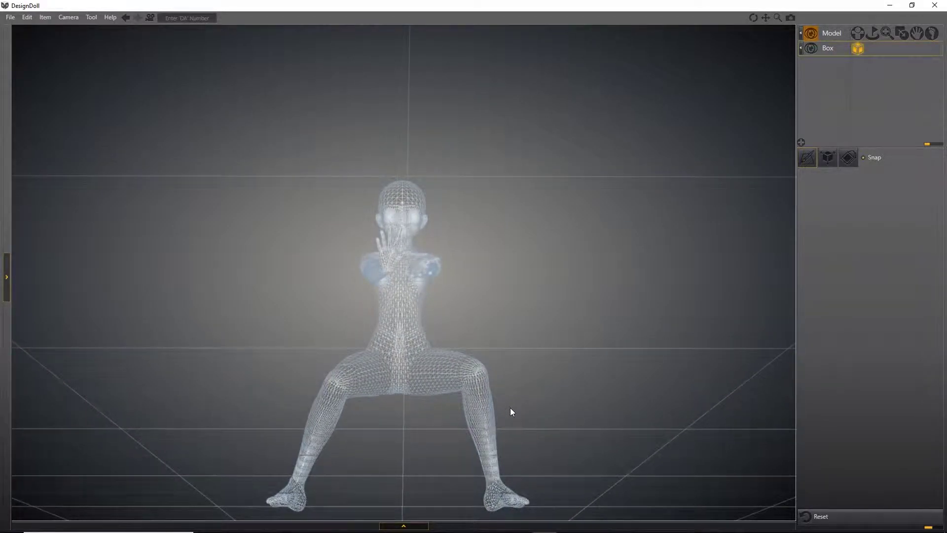
pyautogui.moveTo(510, 408); pyautogui.dragTo(502, 370, button='right')
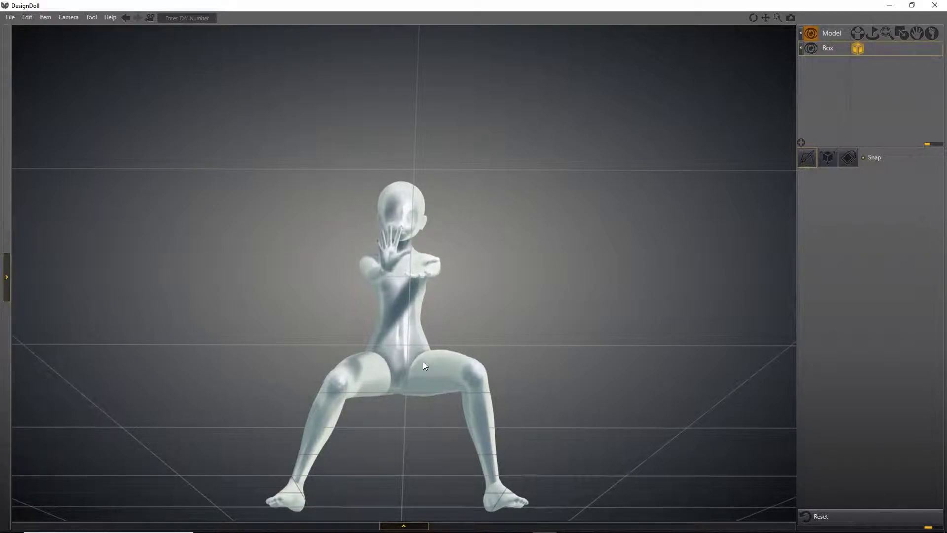
pyautogui.moveTo(477, 313); pyautogui.dragTo(408, 328, button='right')
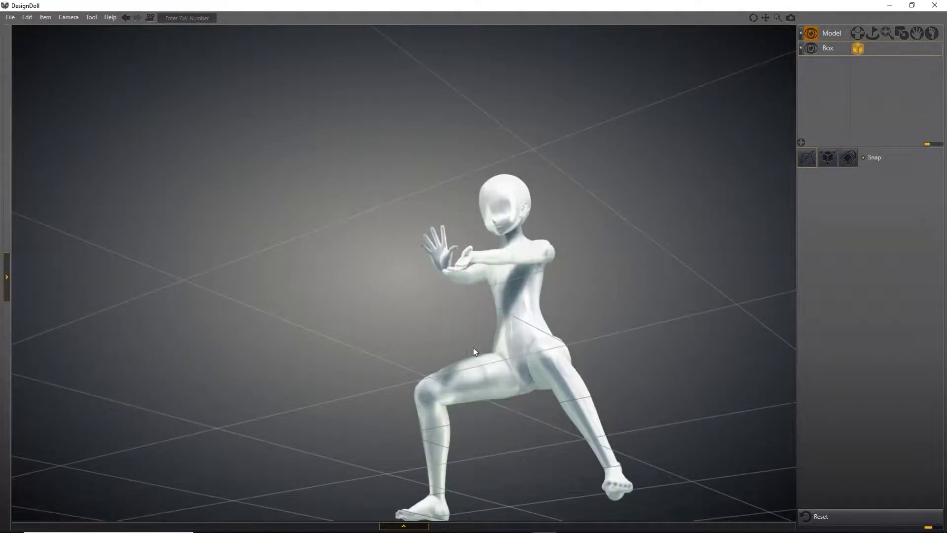
pyautogui.moveTo(409, 328); pyautogui.dragTo(570, 395, button='right')
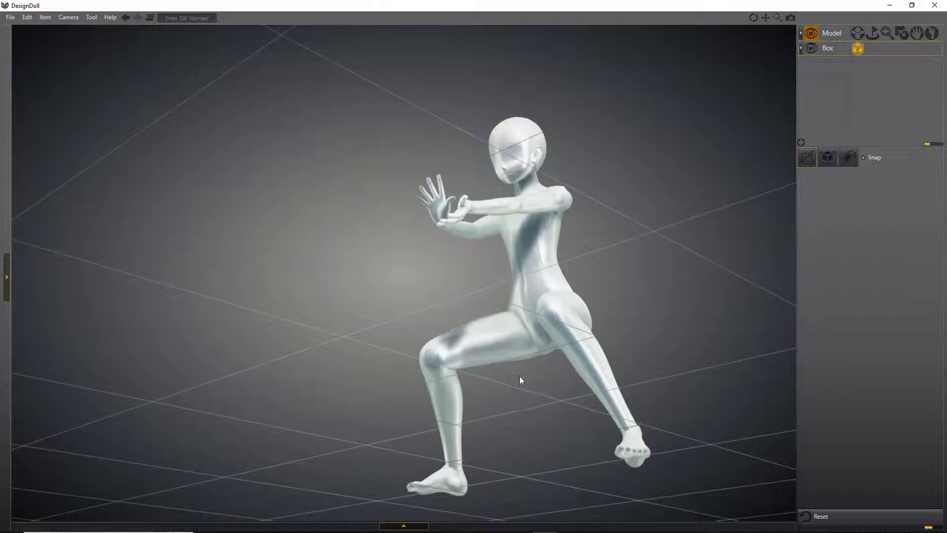
pyautogui.moveTo(503, 374); pyautogui.dragTo(641, 385, button='right')
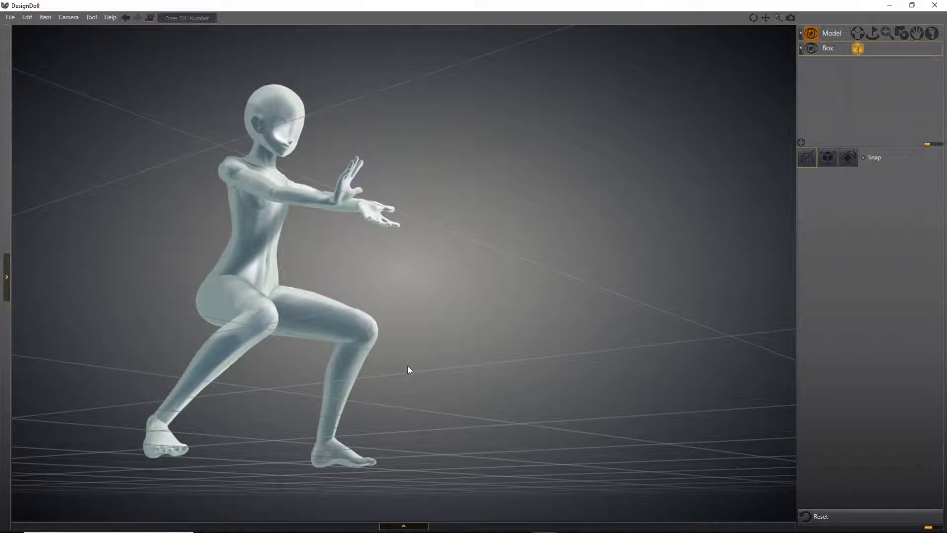
pyautogui.moveTo(408, 369); pyautogui.dragTo(417, 331, button='right')
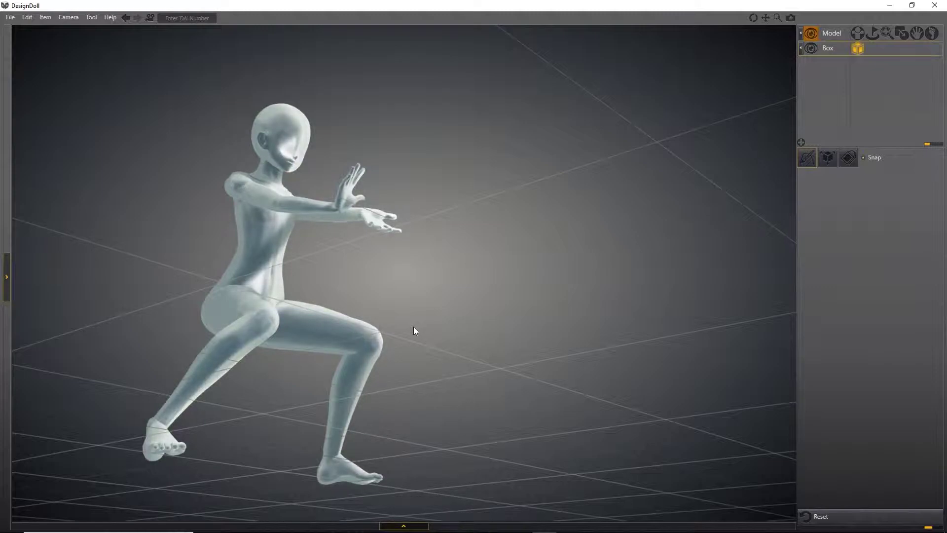
pyautogui.moveTo(403, 360); pyautogui.dragTo(409, 364, button='right')
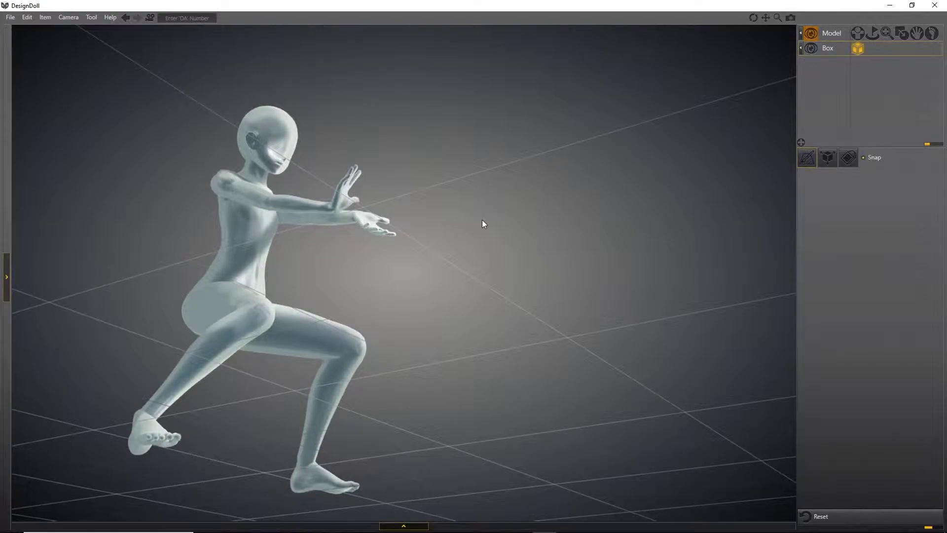
# Step: Screenshot the DesignDoll window with Alt+Print Screen and launch Photoshop
pyautogui.press('alt+Print')
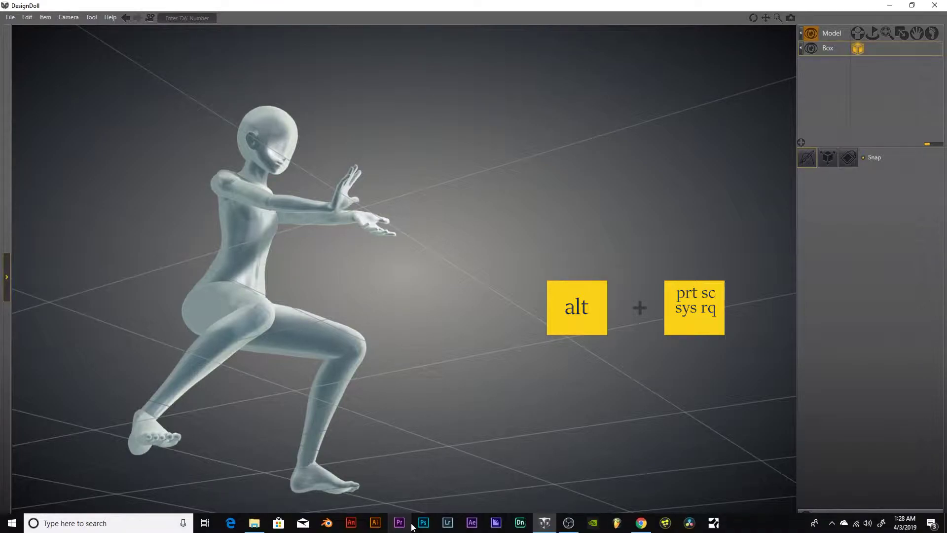
pyautogui.click(423, 523)
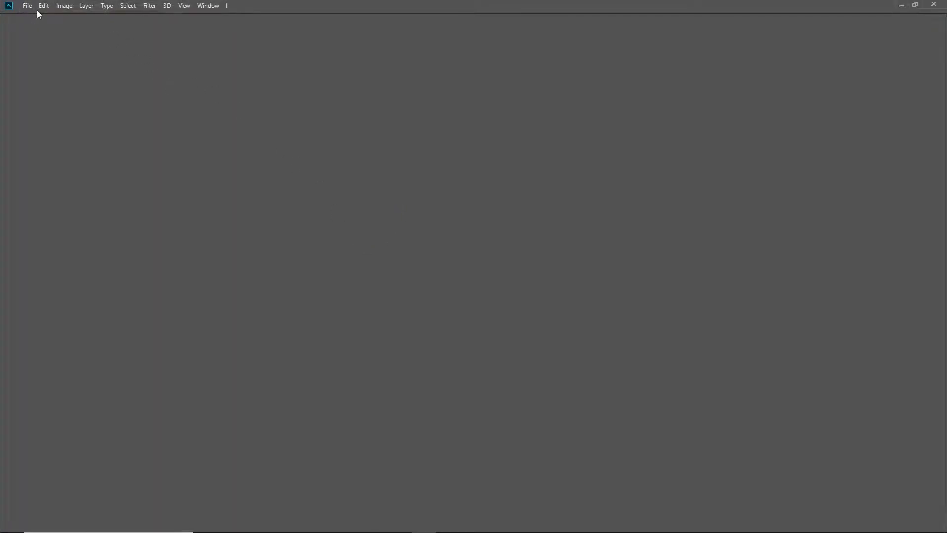
pyautogui.click(35, 7)
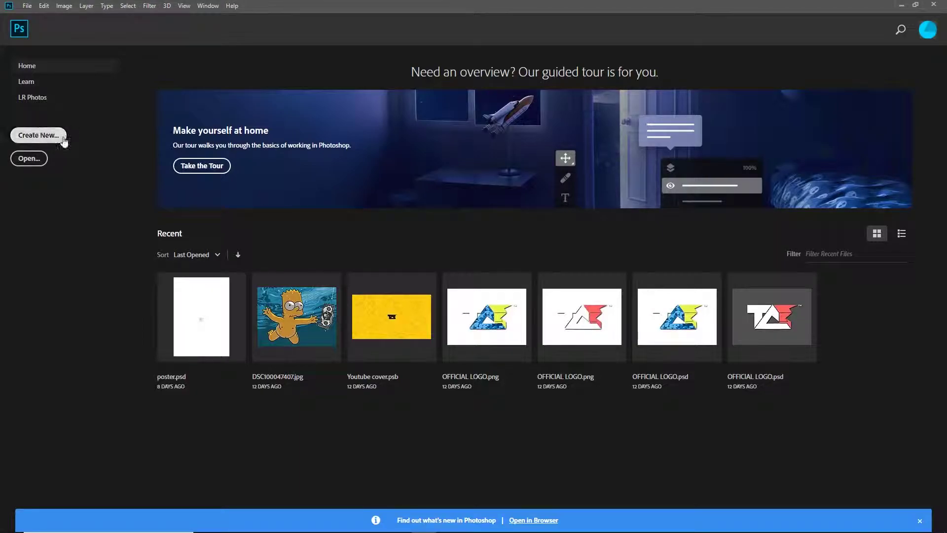
# Step: Create a new custom blank document and unlock its Background layer
pyautogui.click(39, 136)
pyautogui.click(372, 224)
pyautogui.click(671, 416)
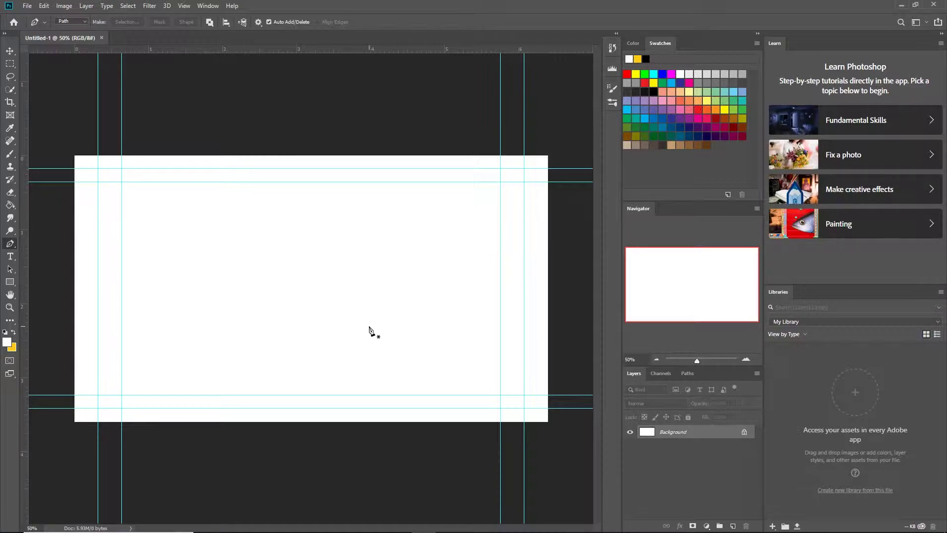
pyautogui.click(744, 431)
# Step: Paste the doll screenshot onto a new layer, Layer 1
pyautogui.press('v')
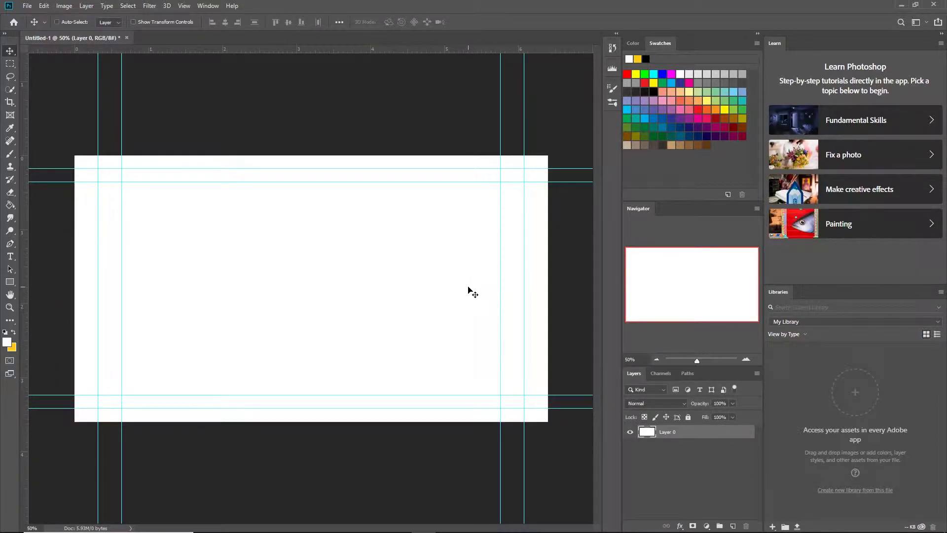
pyautogui.hotkey('ctrl', 'shift', 'alt', 'n')
pyautogui.hotkey('ctrl', 'v')
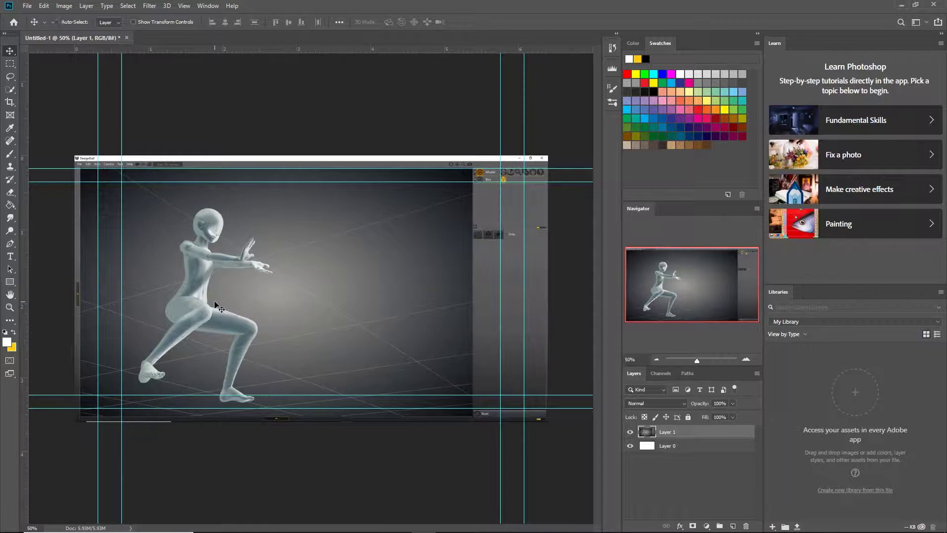
pyautogui.keyDown('alt'); pyautogui.scroll(2, 214, 306); pyautogui.keyUp('alt')
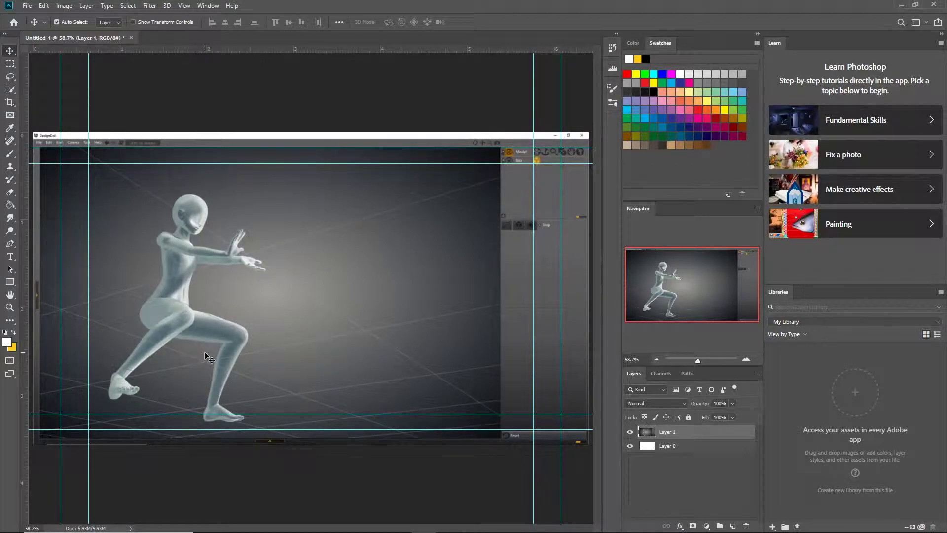
# Step: Zoom in on the doll figure and add an empty layer above the screenshot
pyautogui.press('z')
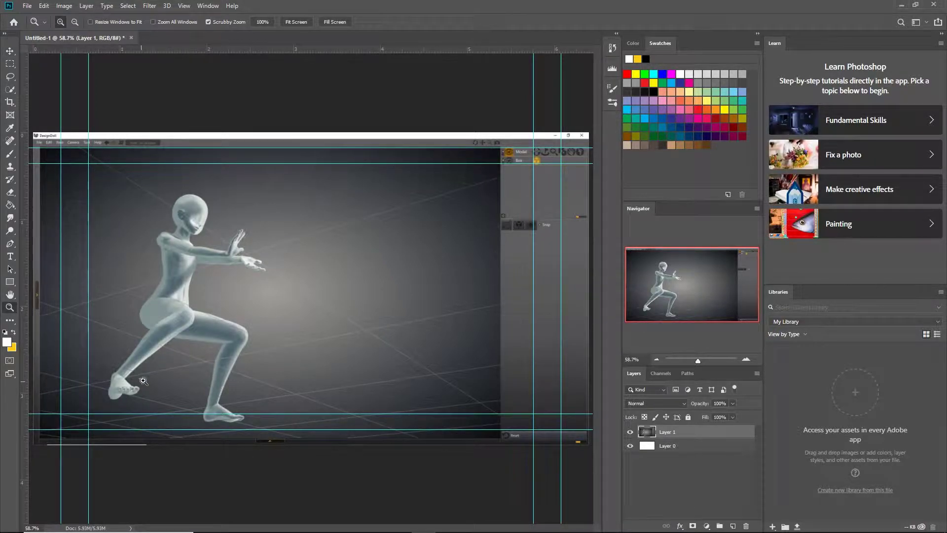
pyautogui.moveTo(156, 376)
pyautogui.mouseDown()
pyautogui.moveTo(180, 361)
pyautogui.moveTo(172, 392)
pyautogui.mouseUp()
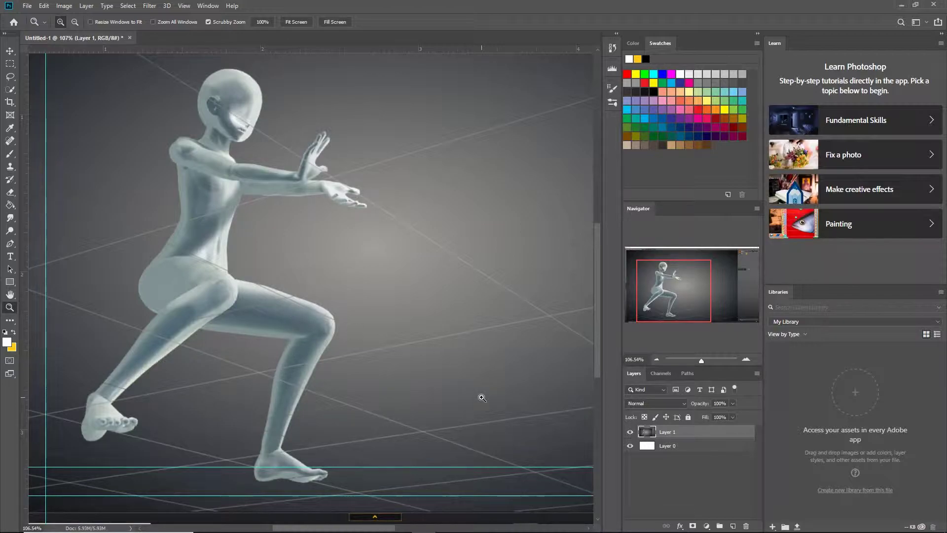
pyautogui.click(733, 526)
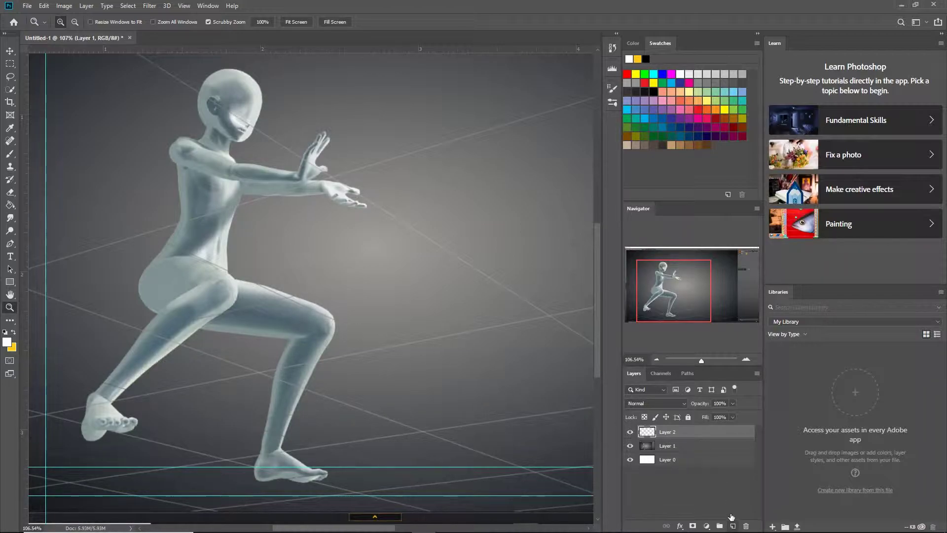
pyautogui.click(680, 447)
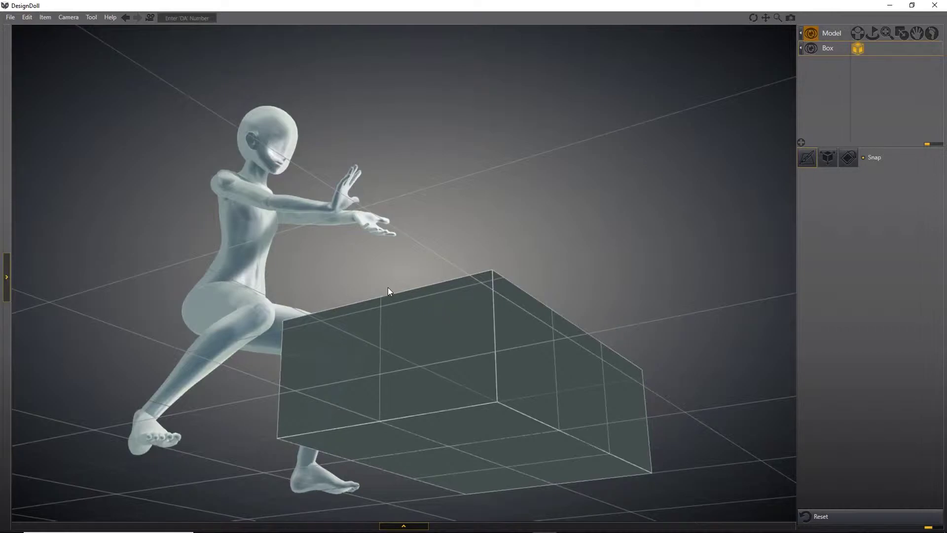
# Step: Orbit to a side view and try salmon pink, bronze, copper, blue-grey and dark grey materials
pyautogui.moveTo(386, 286)
pyautogui.mouseDown(button='right')
pyautogui.moveTo(454, 339)
pyautogui.moveTo(353, 325)
pyautogui.moveTo(375, 335)
pyautogui.mouseUp(button='right')
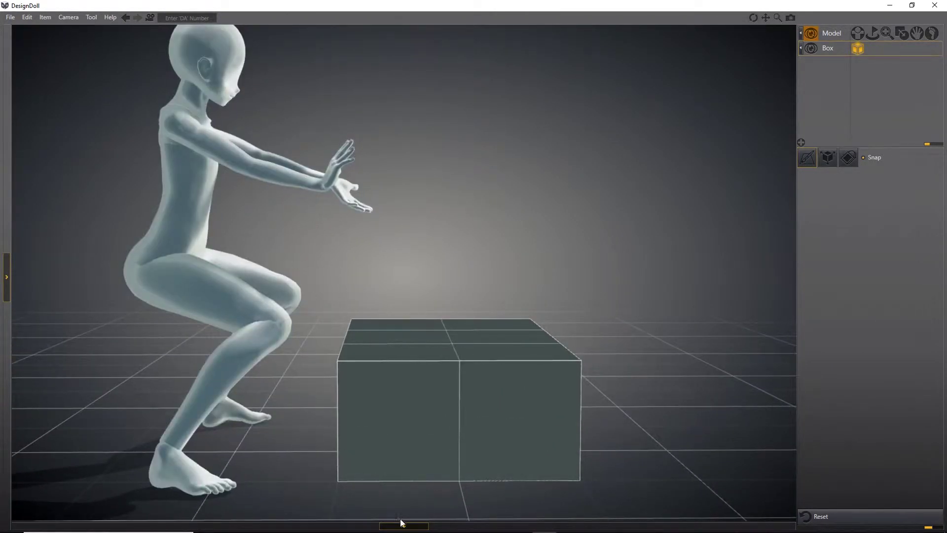
pyautogui.click(402, 526)
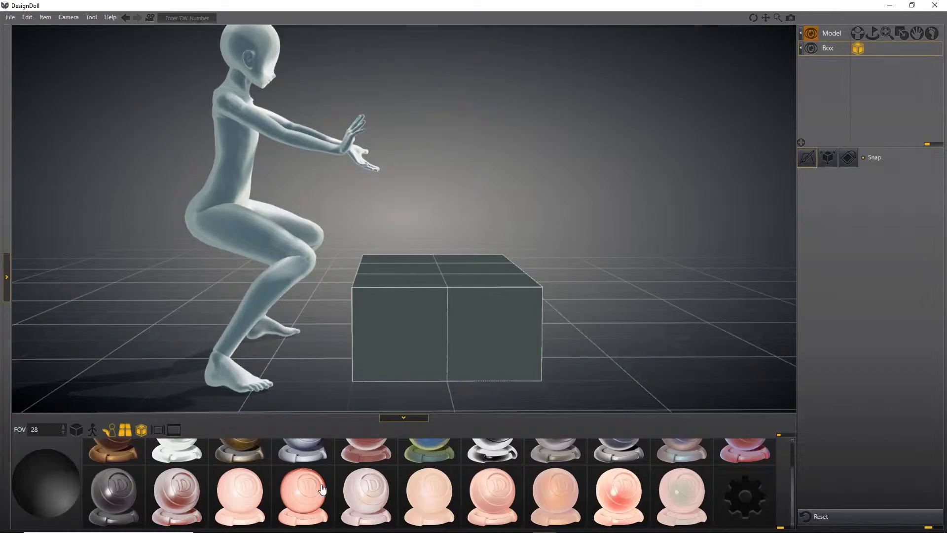
pyautogui.click(304, 494)
pyautogui.scroll(1, 385, 517)
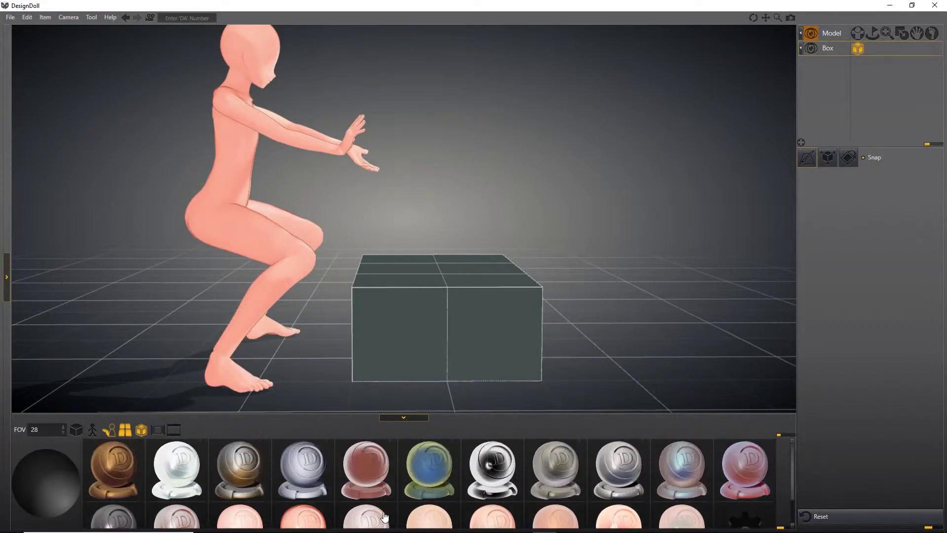
pyautogui.click(248, 467)
pyautogui.click(126, 471)
pyautogui.click(300, 471)
pyautogui.click(372, 474)
# Step: Try red and black chrome materials, settle on pale white, and minimize DesignDoll
pyautogui.click(501, 467)
pyautogui.click(615, 472)
pyautogui.click(769, 481)
pyautogui.scroll(-1, 644, 518)
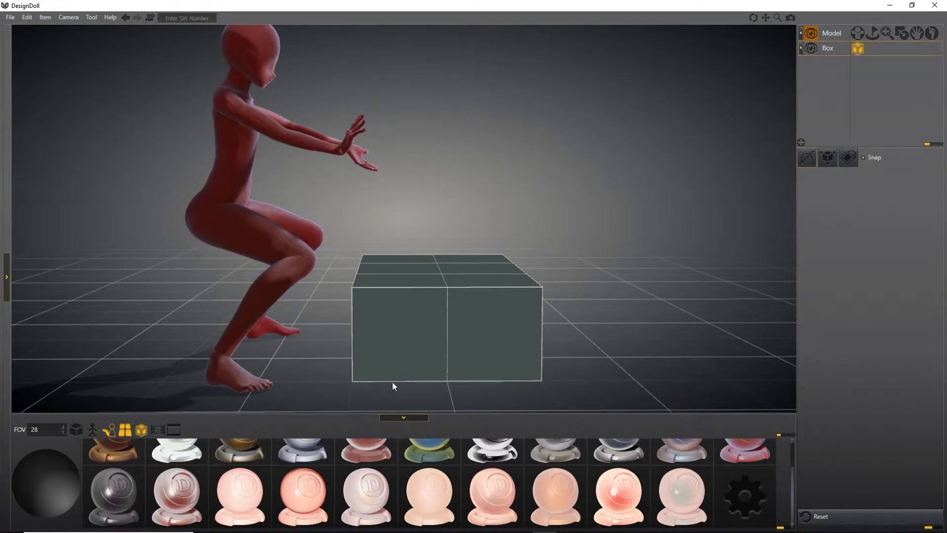
pyautogui.click(191, 453)
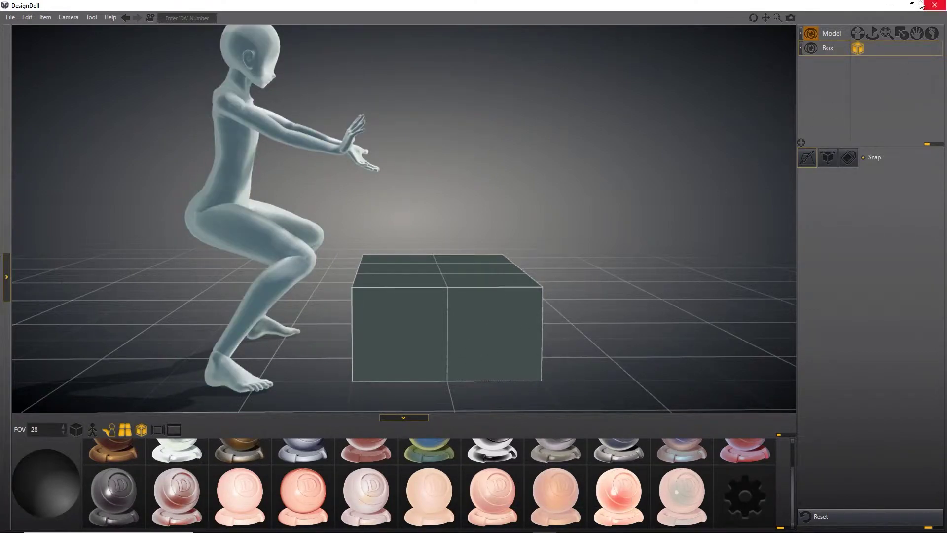
pyautogui.click(885, 5)
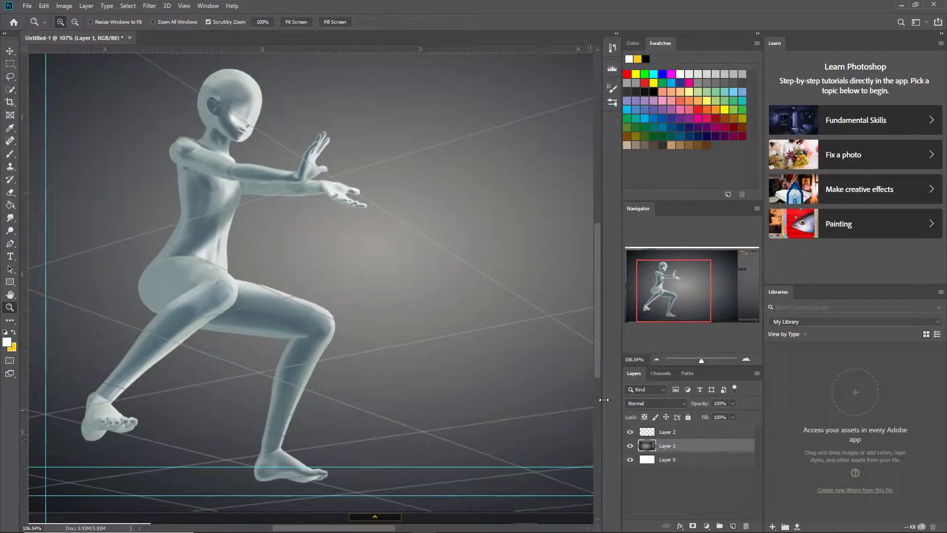
# Step: Set Layer 1 to 53% opacity, lock it, and select Layer 2 with the Pen tool
pyautogui.moveTo(702, 405)
pyautogui.mouseDown()
pyautogui.moveTo(681, 408)
pyautogui.moveTo(683, 417)
pyautogui.mouseUp()
pyautogui.click(688, 418)
pyautogui.click(687, 432)
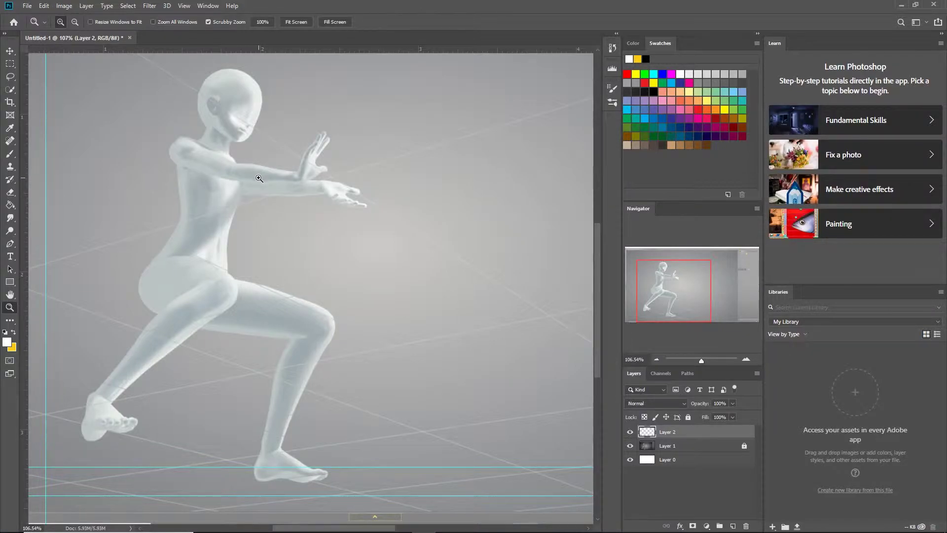
pyautogui.press('p')
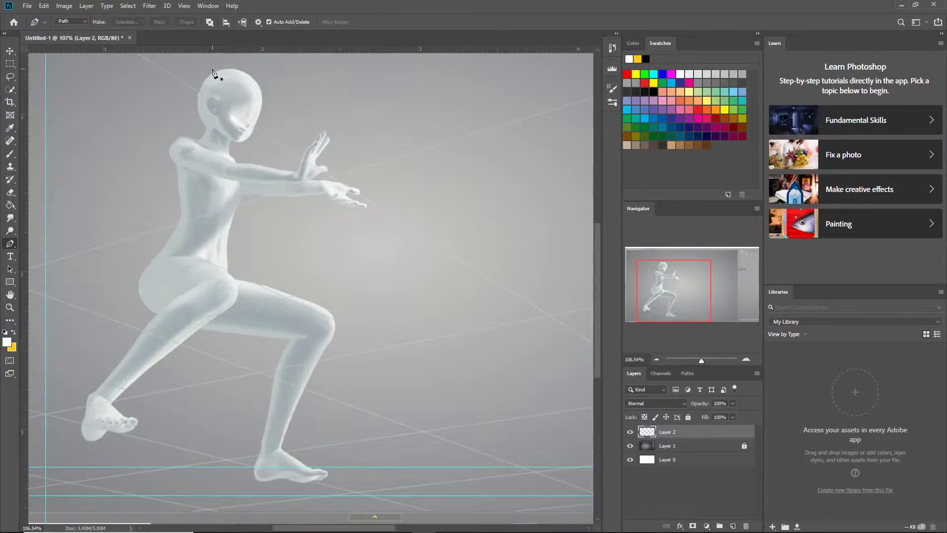
# Step: Trace curved pen anchors from the top of the head down the neck and shoulder
pyautogui.click(219, 69)
pyautogui.moveTo(204, 127); pyautogui.dragTo(225, 170)
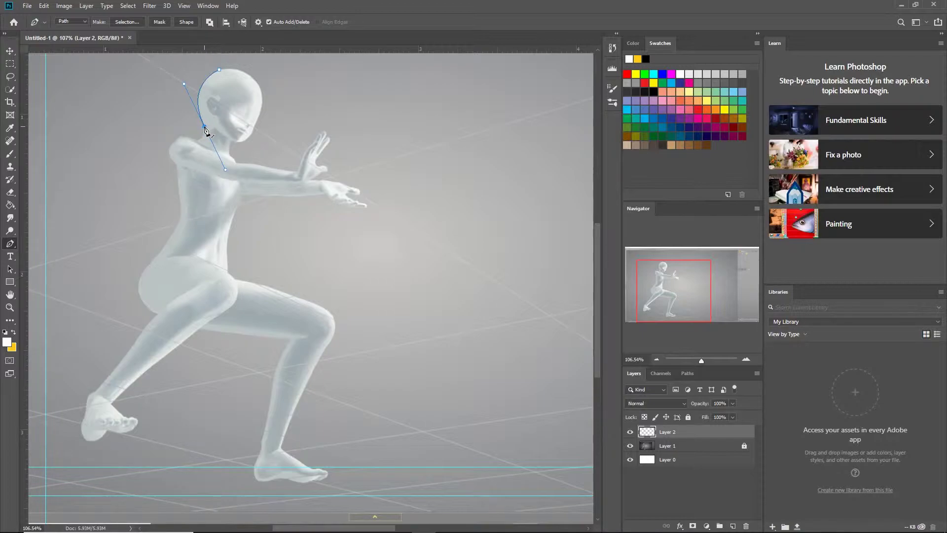
pyautogui.keyDown('alt'); pyautogui.click(204, 127); pyautogui.keyUp('alt')
pyautogui.moveTo(198, 144); pyautogui.dragTo(196, 141)
pyautogui.keyDown('alt'); pyautogui.click(197, 141); pyautogui.keyUp('alt')
pyautogui.moveTo(177, 139); pyautogui.dragTo(170, 147)
pyautogui.keyDown('alt'); pyautogui.click(175, 139); pyautogui.keyUp('alt')
pyautogui.moveTo(176, 164); pyautogui.dragTo(195, 178)
pyautogui.keyDown('alt'); pyautogui.click(177, 163); pyautogui.keyUp('alt')
# Step: Continue the curved outline down the torso, waist and hip, around the buttock
pyautogui.moveTo(180, 205)
pyautogui.mouseDown()
pyautogui.moveTo(183, 219)
pyautogui.moveTo(181, 210)
pyautogui.mouseUp()
pyautogui.keyDown('alt'); pyautogui.click(180, 206); pyautogui.keyUp('alt')
pyautogui.moveTo(172, 234); pyautogui.dragTo(164, 247)
pyautogui.keyDown('alt'); pyautogui.click(172, 234); pyautogui.keyUp('alt')
pyautogui.moveTo(152, 259); pyautogui.dragTo(144, 270)
pyautogui.keyDown('alt'); pyautogui.click(151, 259); pyautogui.keyUp('alt')
pyautogui.moveTo(157, 313); pyautogui.dragTo(194, 332)
pyautogui.keyDown('alt'); pyautogui.click(157, 313); pyautogui.keyUp('alt')
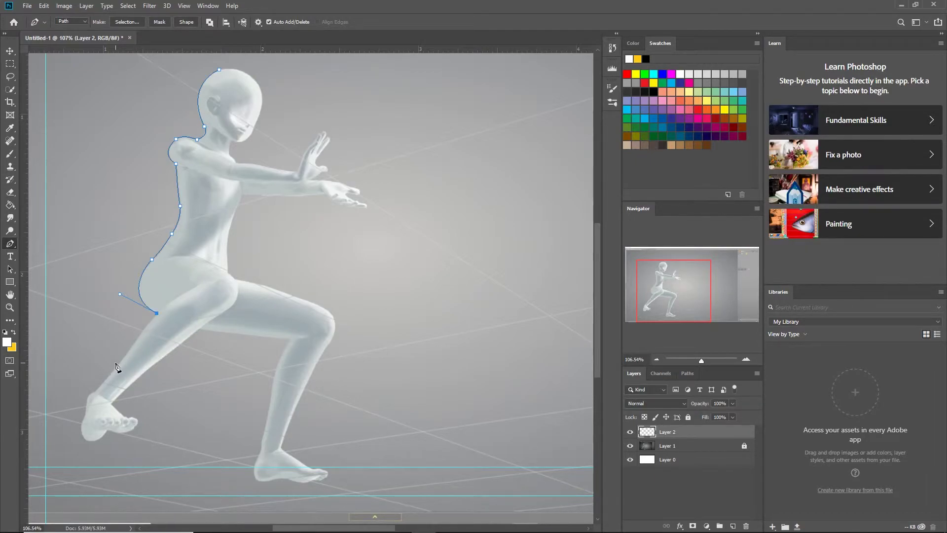